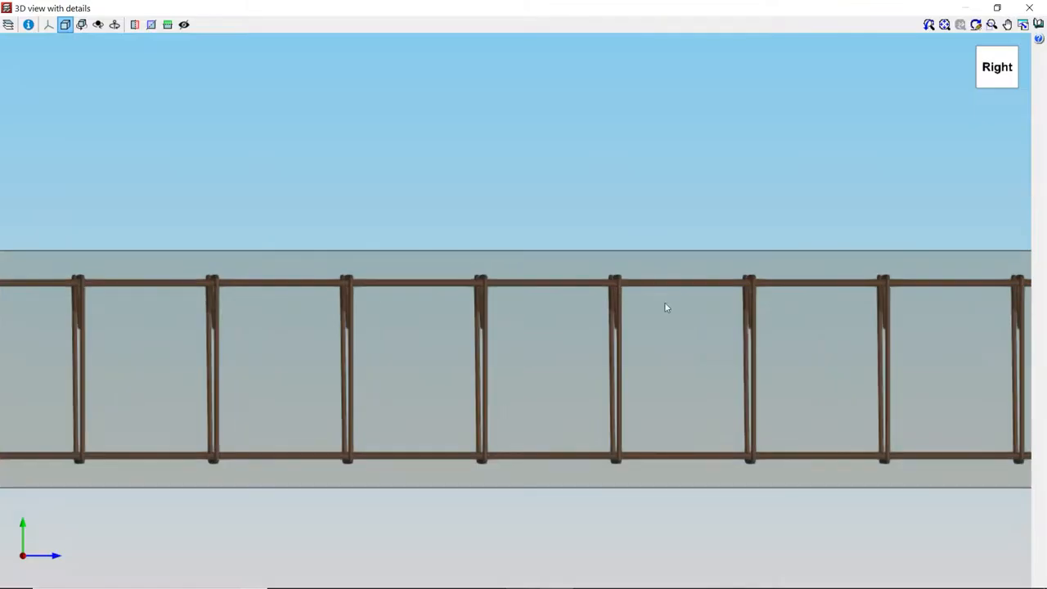
Pan the 3D view along the beam's reinforcement cage toward the column-footing detail.
{"action": "left_click_drag", "start_coordinate": [664, 302], "coordinate": [114, 235]}
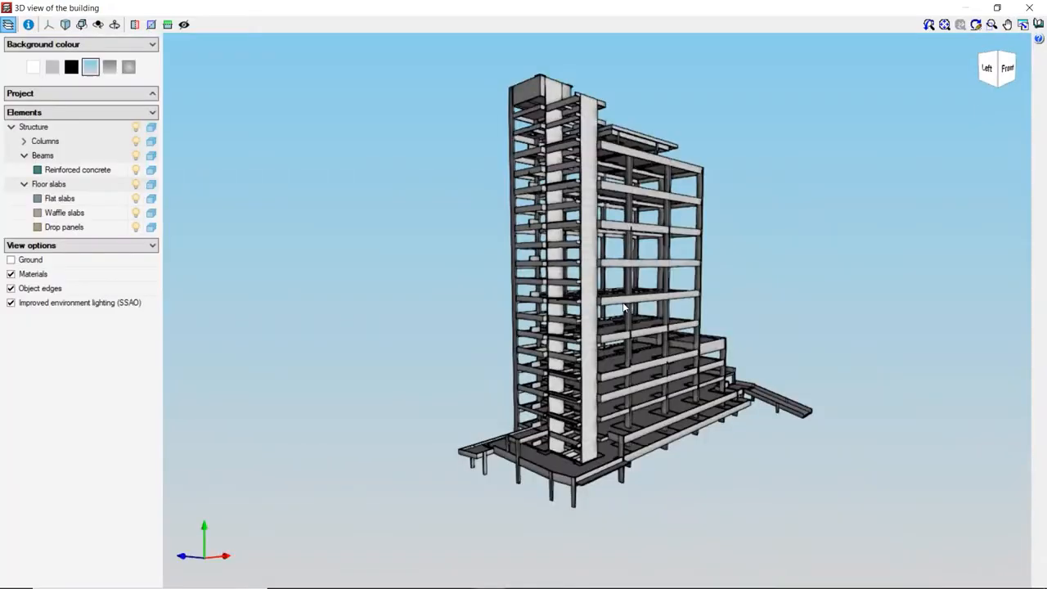
{"action": "scroll", "coordinate": [622, 301], "scroll_direction": "up", "scroll_amount": 5}
{"action": "scroll", "coordinate": [622, 301], "scroll_direction": "up", "scroll_amount": 3}
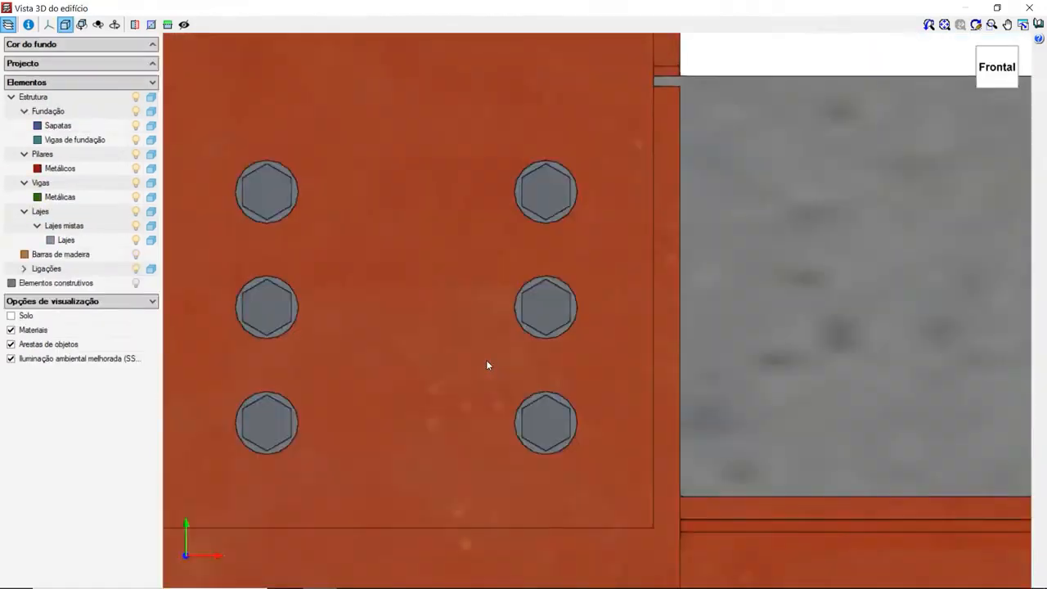
{"action": "scroll", "coordinate": [489, 360], "scroll_direction": "down", "scroll_amount": 3}
{"action": "scroll", "coordinate": [489, 355], "scroll_direction": "down", "scroll_amount": 3}
{"action": "scroll", "coordinate": [572, 360], "scroll_direction": "down", "scroll_amount": 2}
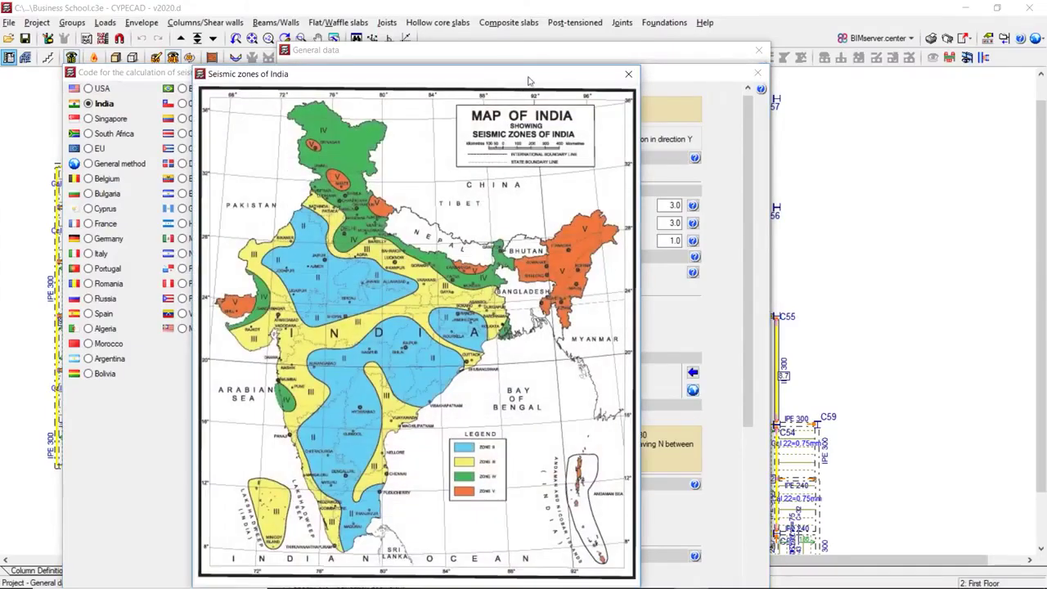
Move the seismic map aside, set wind occupancy category I, and orbit the concrete frame.
{"action": "left_click_drag", "start_coordinate": [529, 79], "coordinate": [802, 61]}
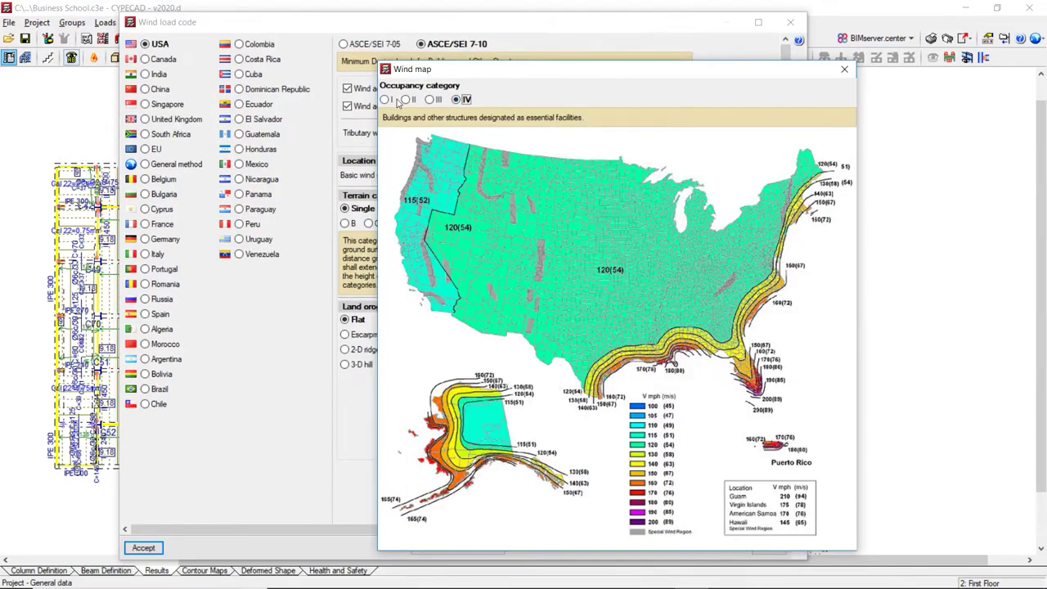
{"action": "left_click", "coordinate": [386, 98]}
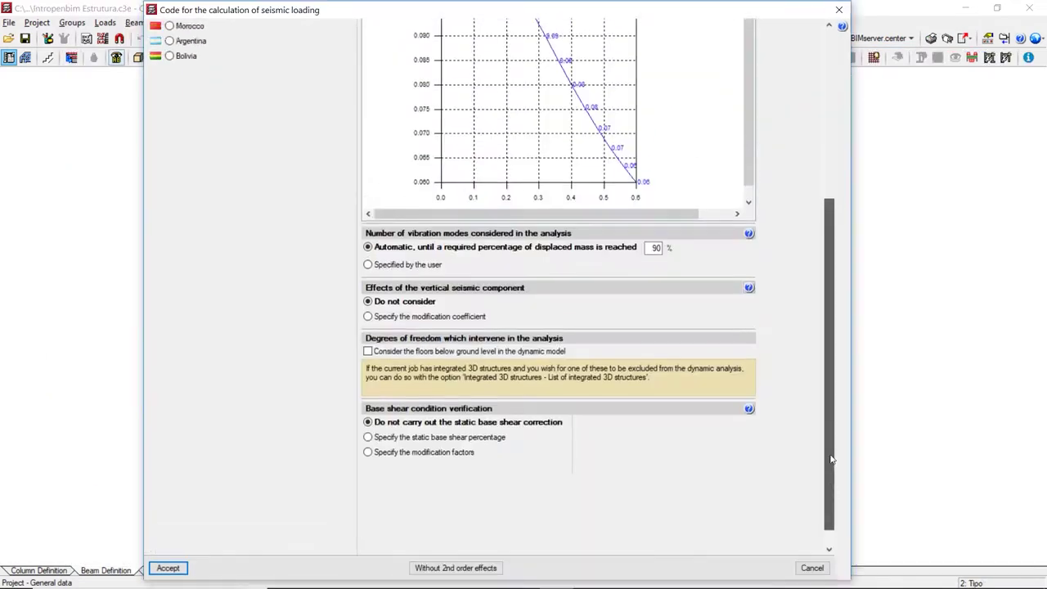
{"action": "scroll", "coordinate": [630, 331], "scroll_direction": "up", "scroll_amount": 5}
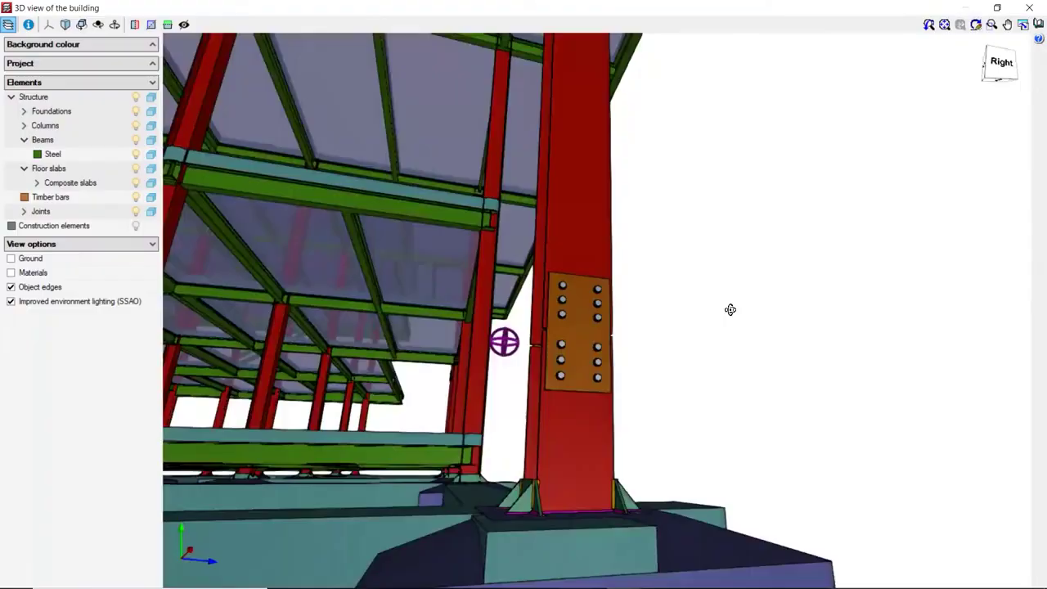
{"action": "middle_click_drag", "start_coordinate": [733, 308], "coordinate": [303, 372]}
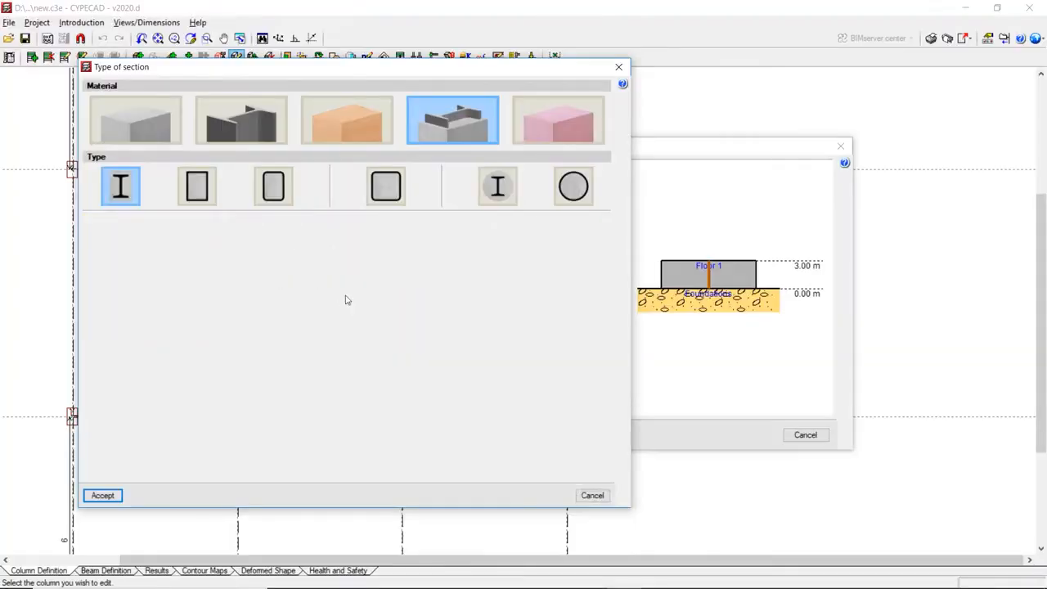
Show the chosen steel section's properties, set the window aside, and orbit the column joint.
{"action": "left_click", "coordinate": [385, 276]}
{"action": "left_click_drag", "start_coordinate": [401, 170], "coordinate": [521, 242]}
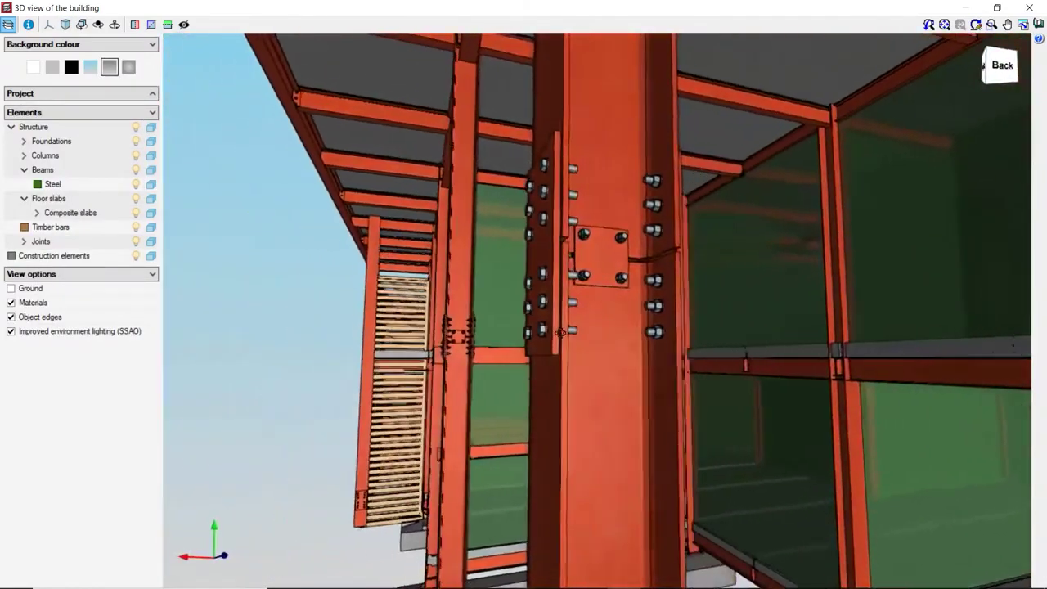
{"action": "middle_click_drag", "start_coordinate": [561, 332], "coordinate": [475, 332]}
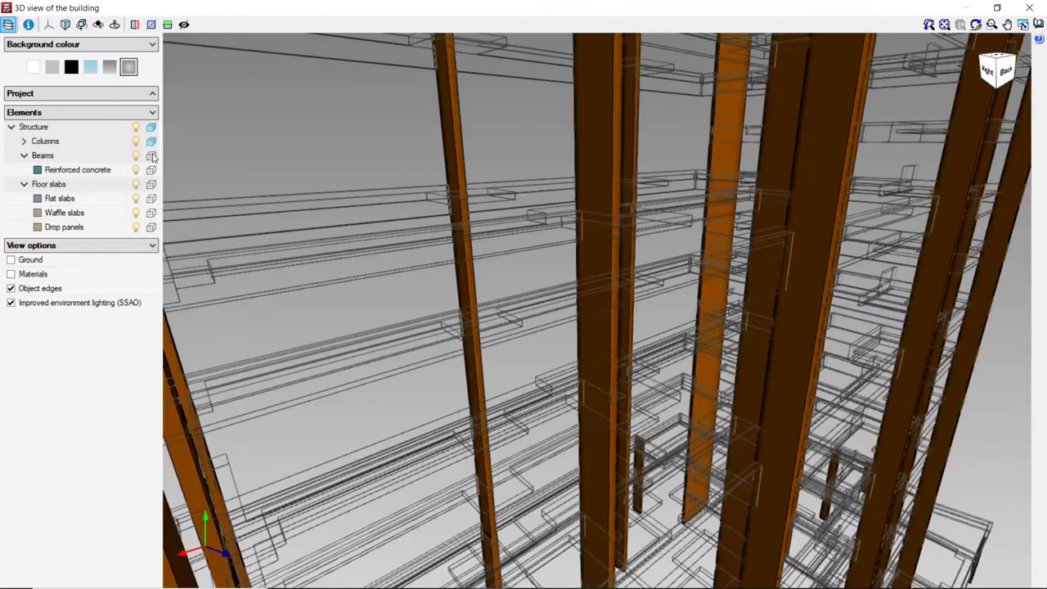
Show beams and floor slabs solid, accept the block wall settings, and fit all drawings in the window.
{"action": "left_click", "coordinate": [151, 156]}
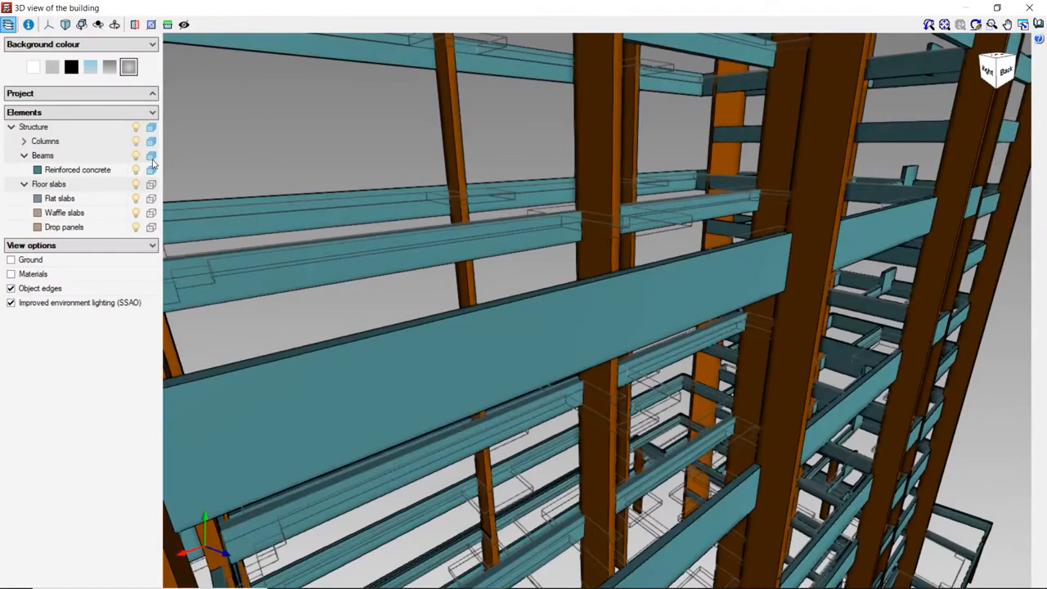
{"action": "left_click", "coordinate": [151, 184]}
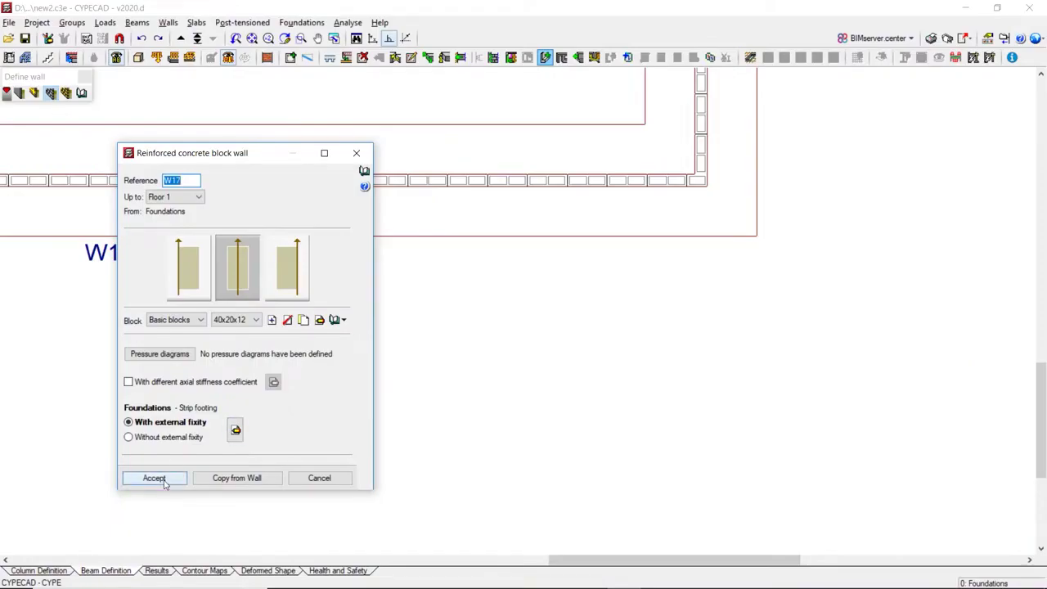
{"action": "left_click", "coordinate": [155, 477]}
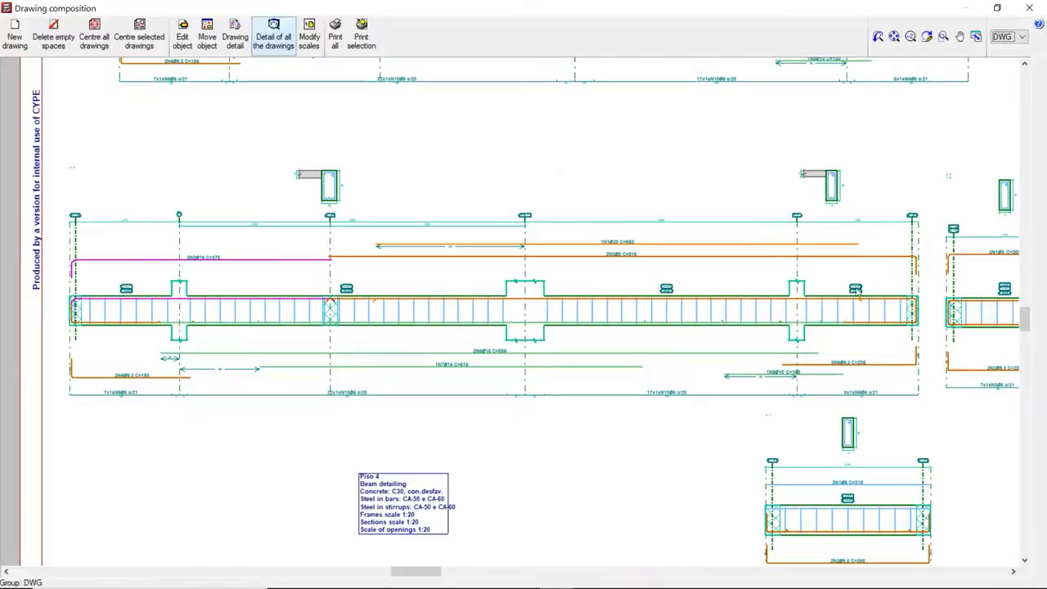
{"action": "left_click", "coordinate": [894, 36]}
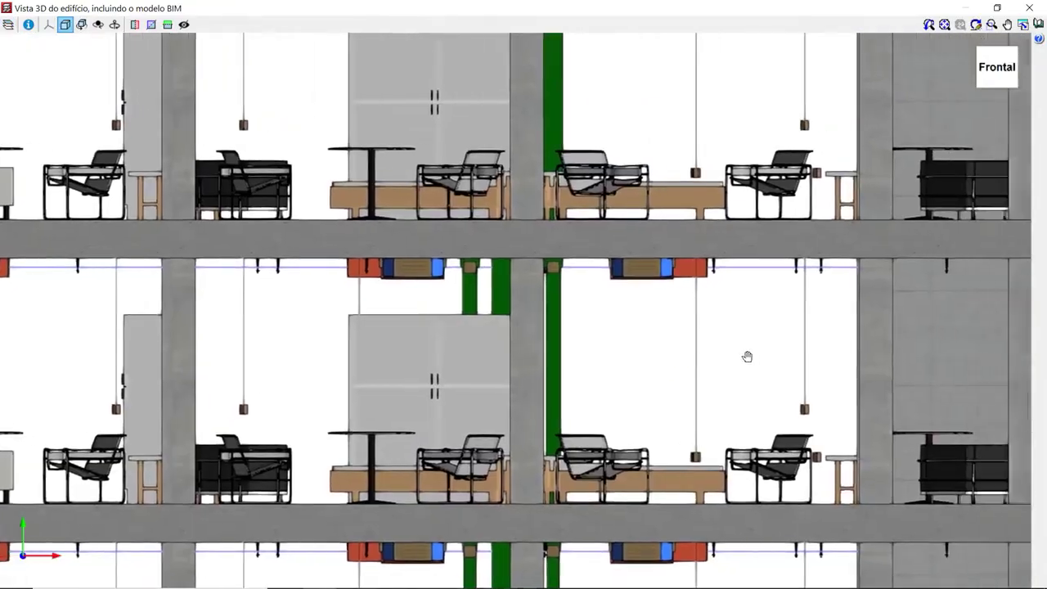
Pan the frontal view across the frame and hide the BIM model, leaving the timber structure.
{"action": "left_click_drag", "start_coordinate": [747, 357], "coordinate": [523, 373]}
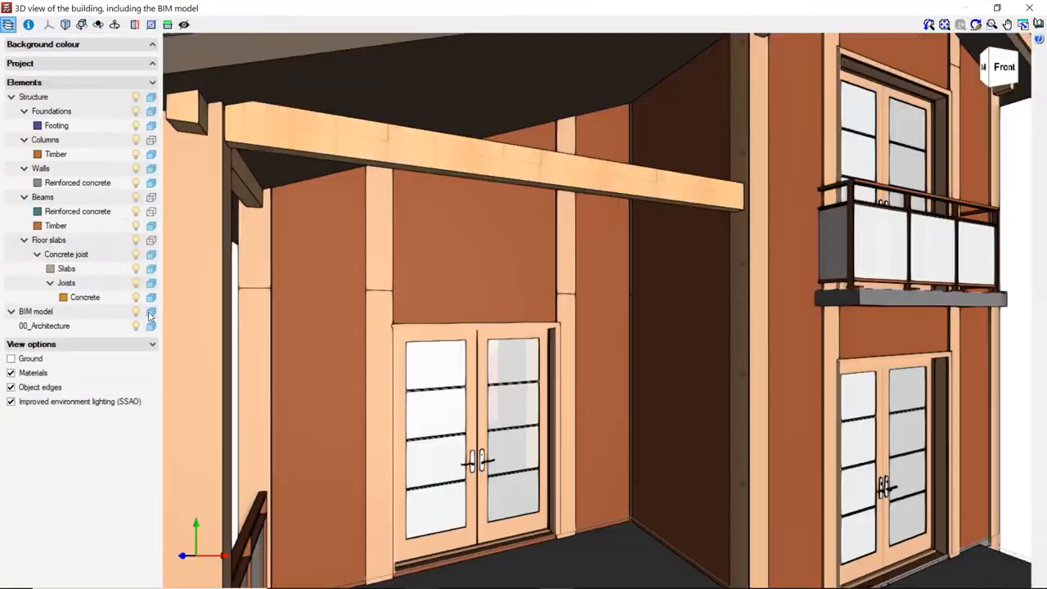
{"action": "left_click", "coordinate": [137, 312]}
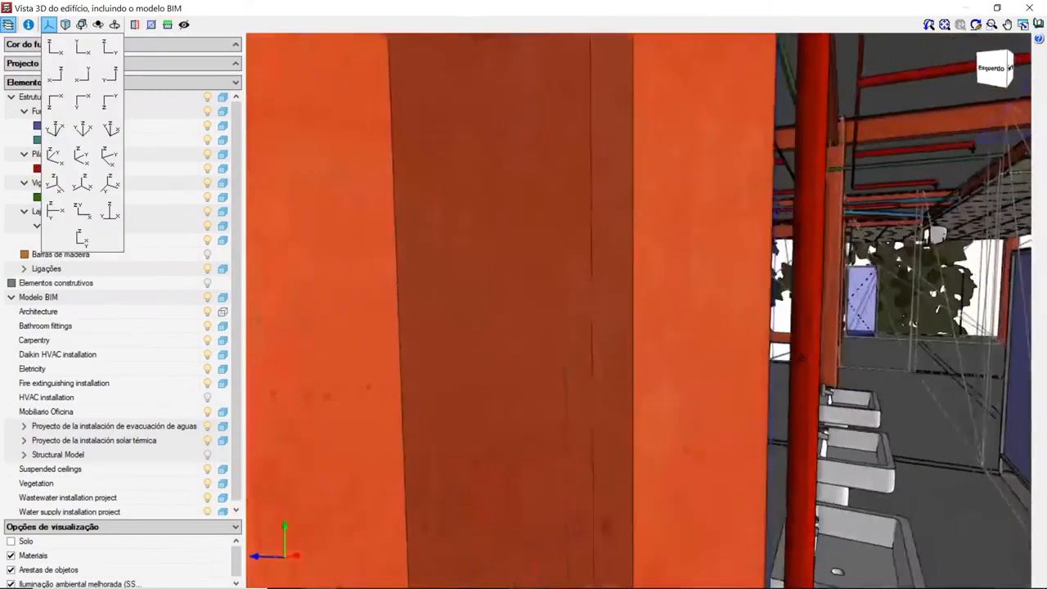